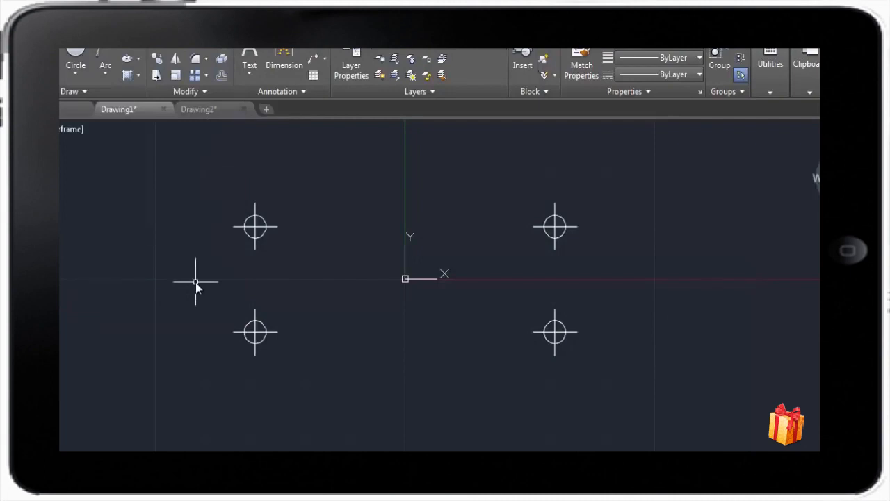
- Draw a chain of four connected freehand line segments across the area between the circle markers
type("l")
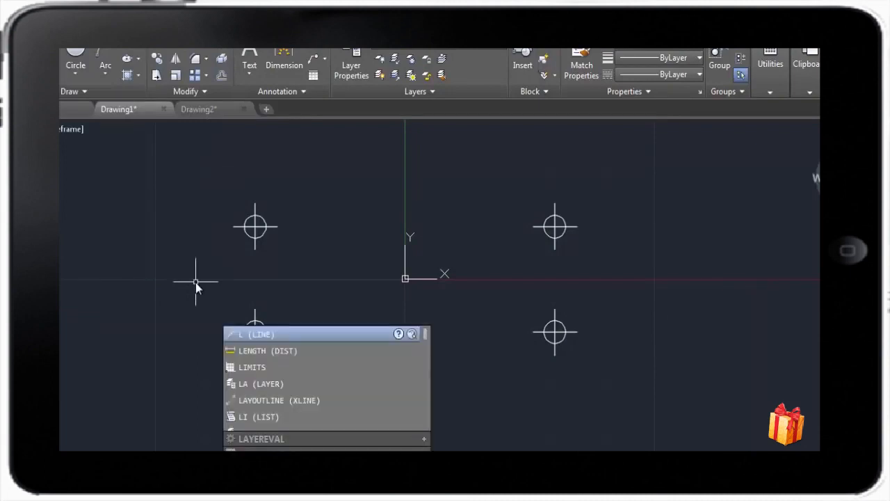
key("Return")
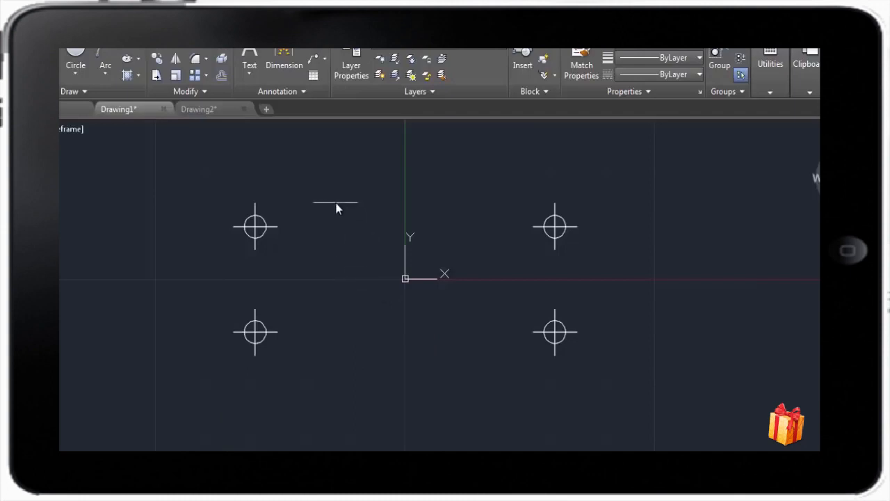
left_click(336, 194)
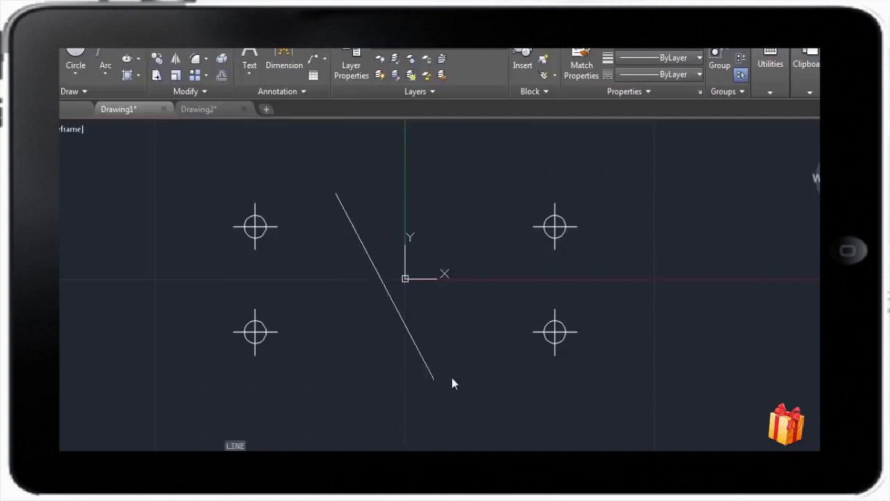
left_click(544, 417)
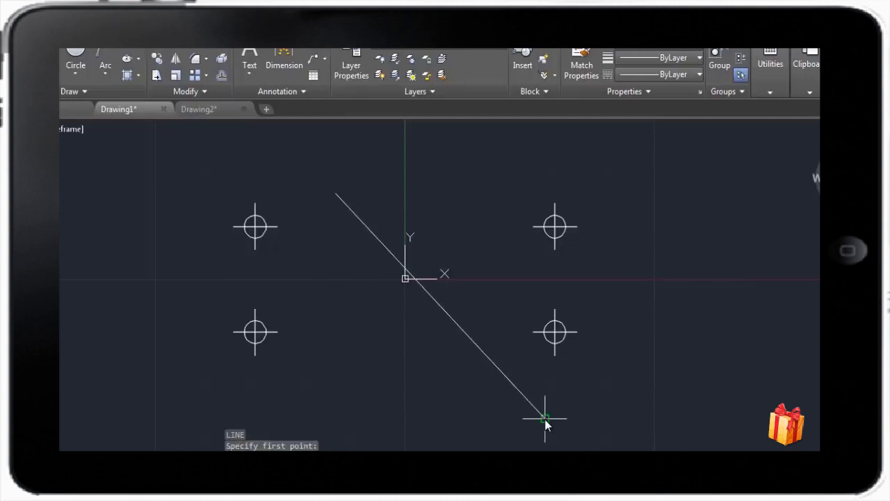
left_click(663, 202)
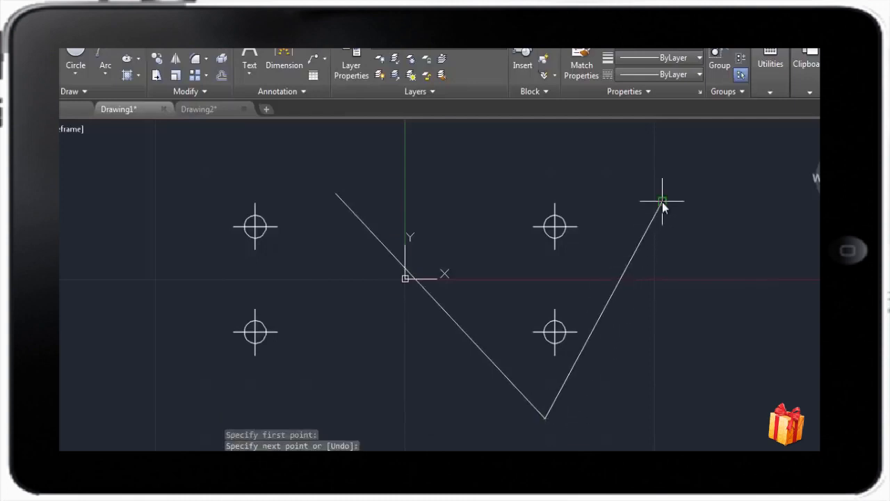
left_click(492, 154)
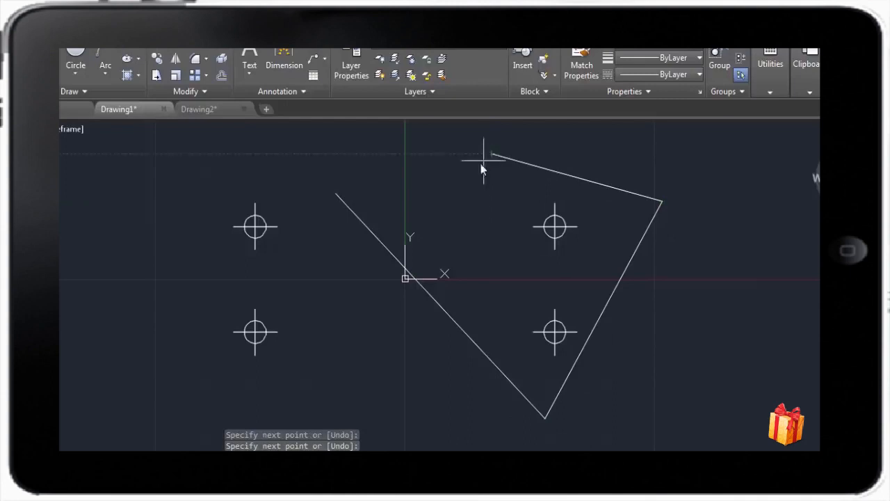
left_click(343, 296)
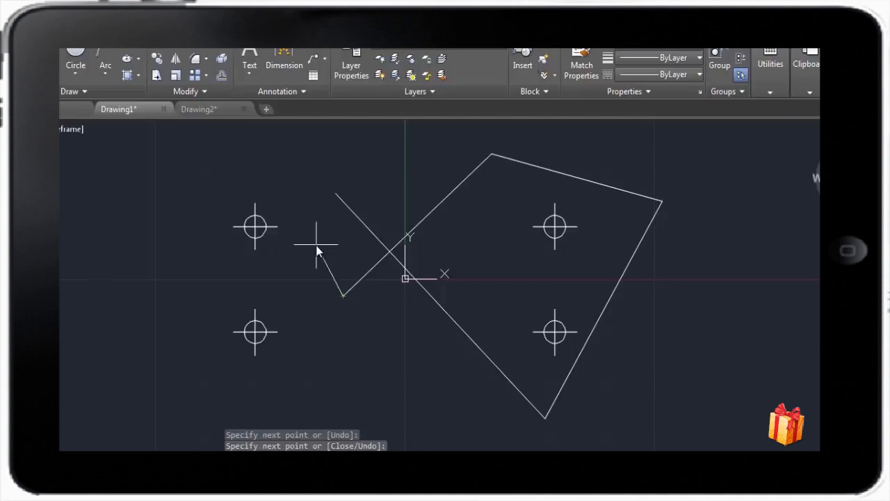
key("Return")
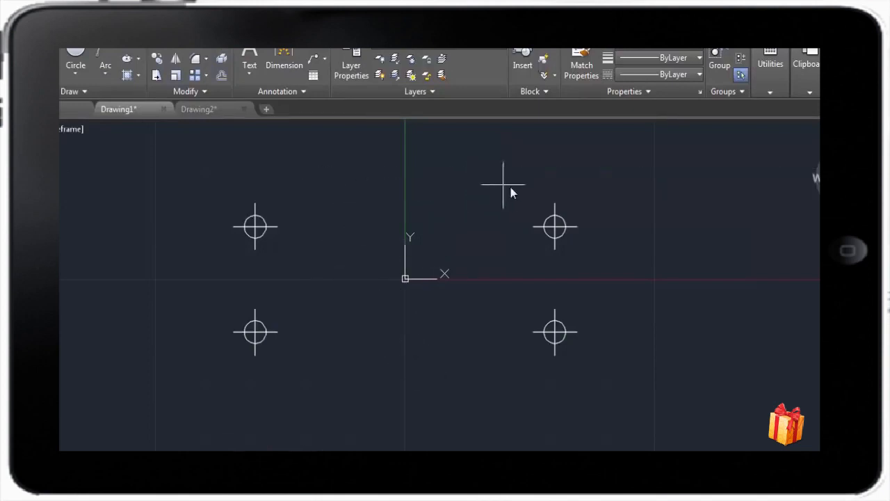
- Draw a horizontal line 5 units long with a connected 3-unit line sloping down from its right end, and erase both
left_click(537, 169)
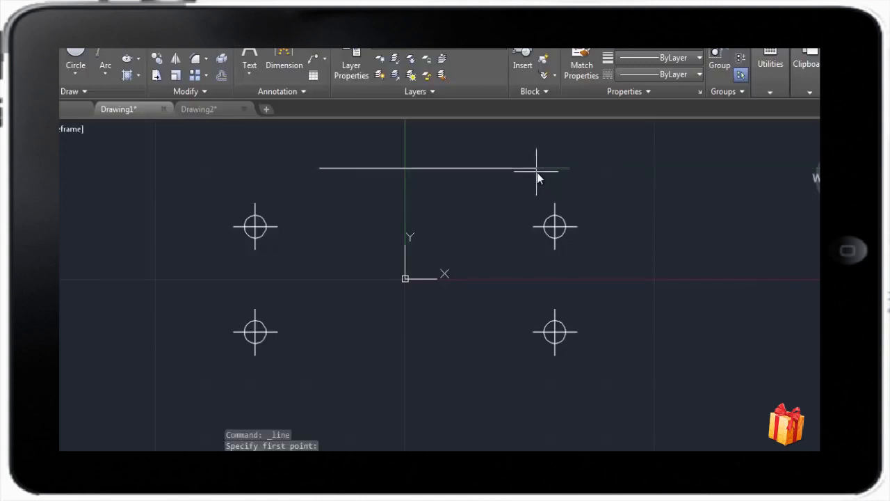
left_click(569, 168)
left_click(688, 322)
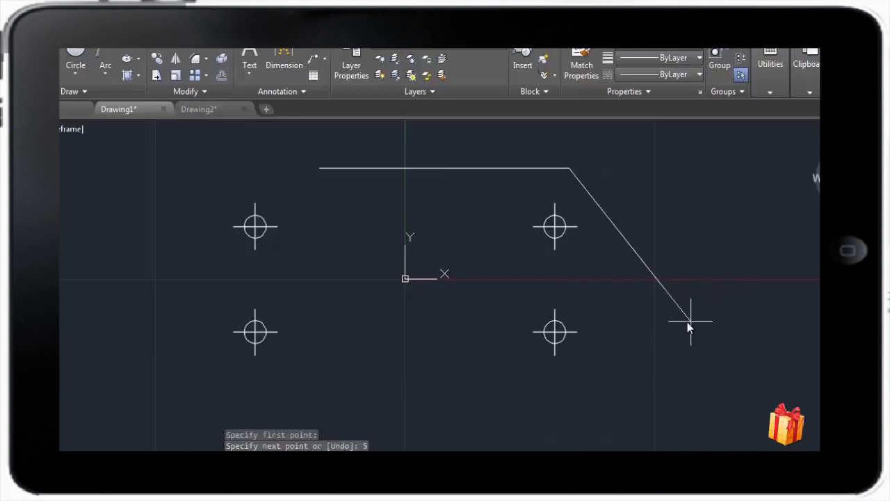
type("5")
key("Return")
type("3")
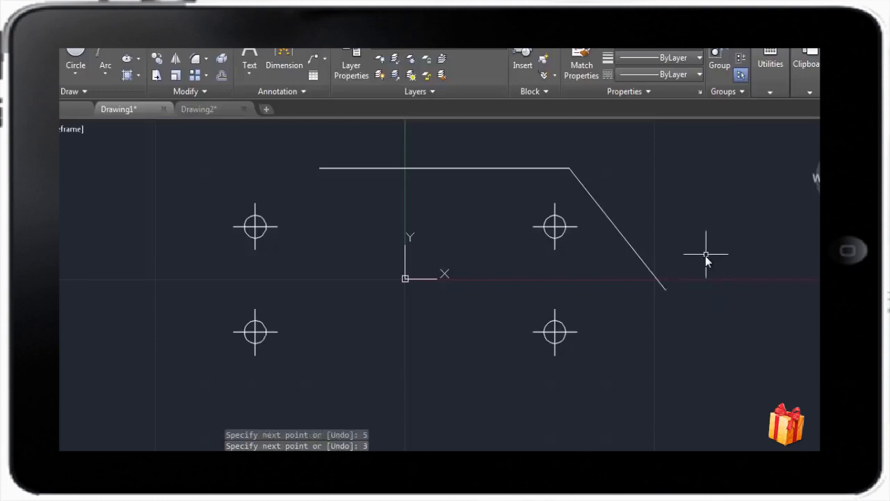
key("Return")
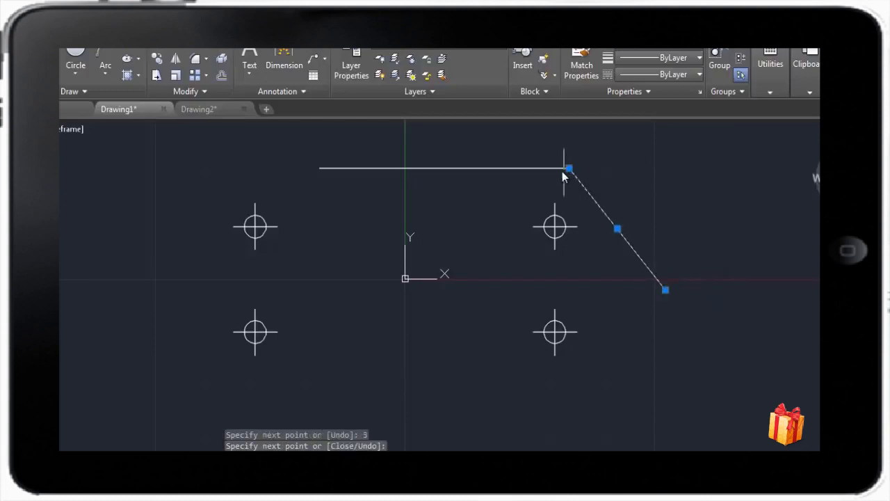
key("Return")
right_click(517, 158)
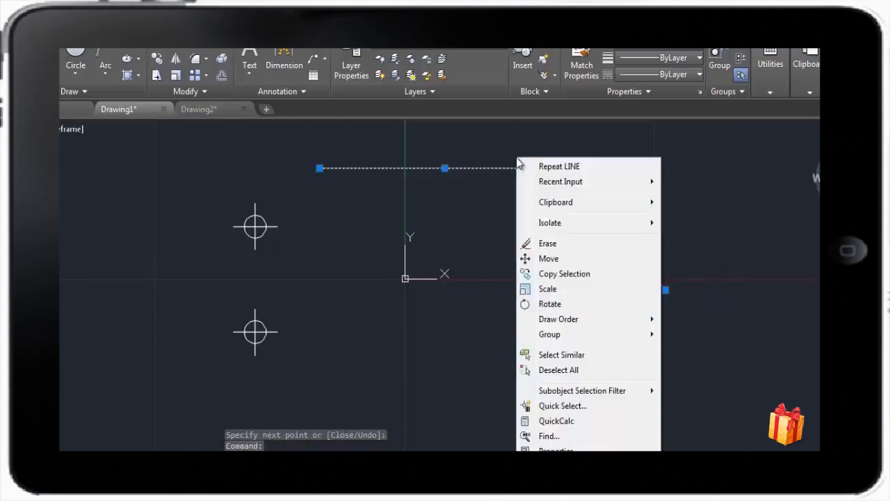
left_click(546, 244)
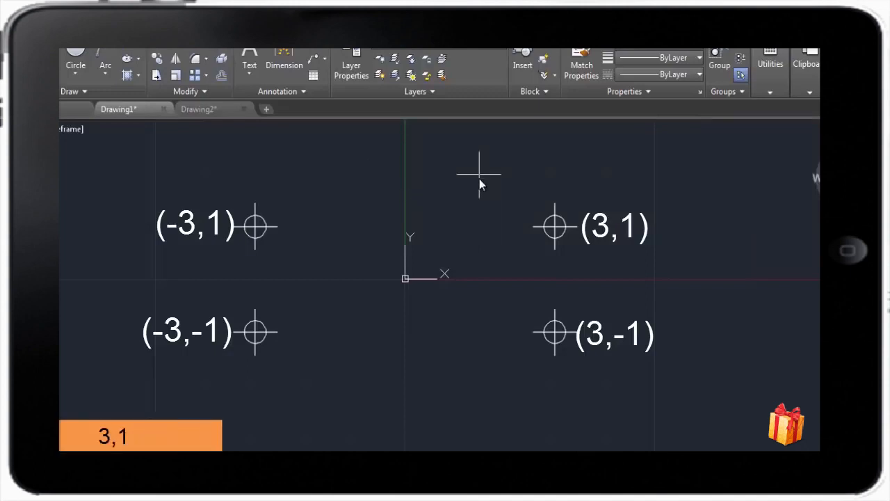
- Draw a closed rectangle with the Line command through absolute coordinates 3,1, -3,1, -3,-1, 3,-1 and back to 3,1
type("3,1")
key("Return")
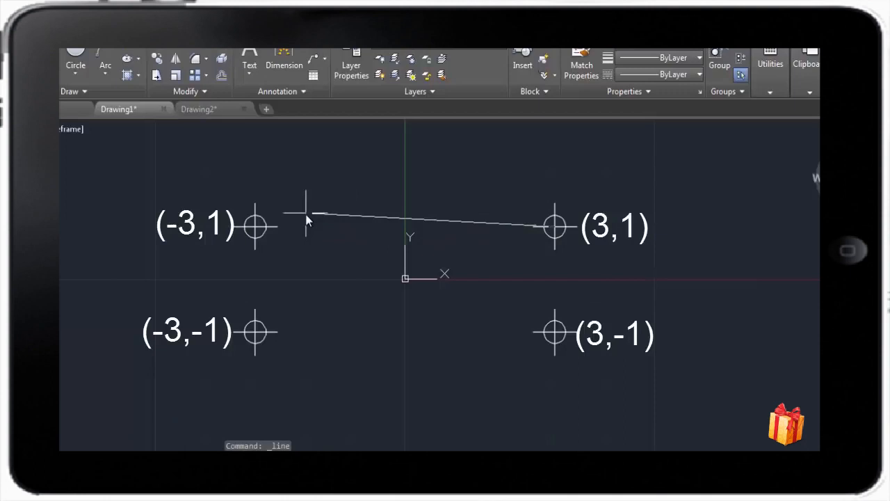
type("-3,1")
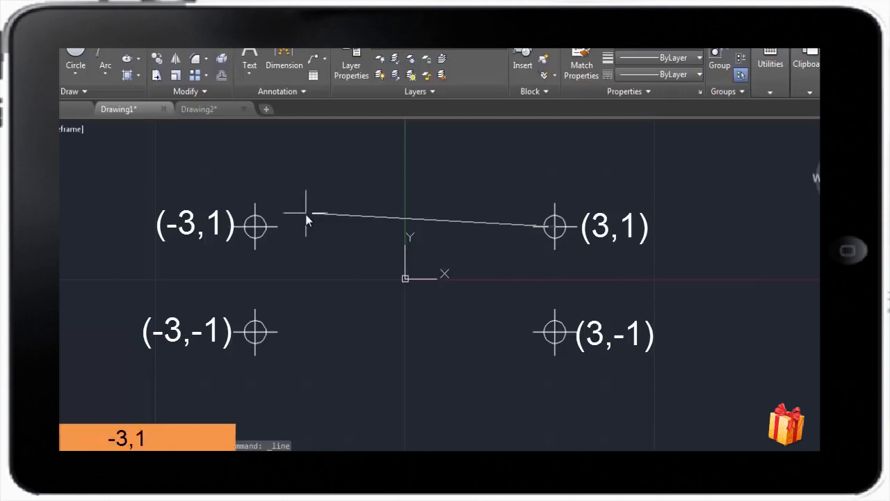
key("Return")
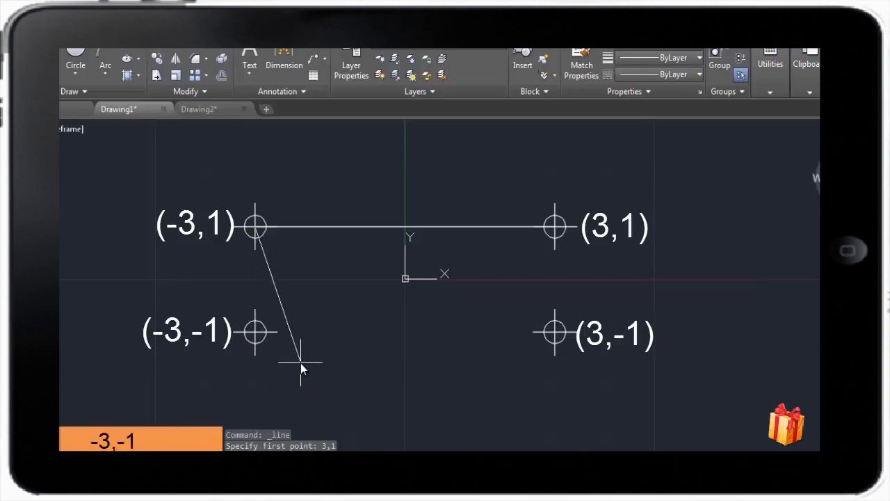
key("Return")
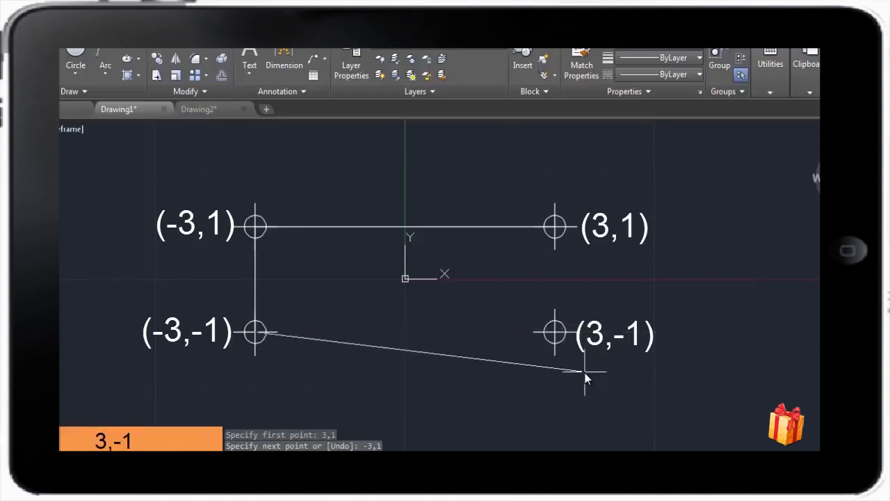
type("3,-1")
key("Return")
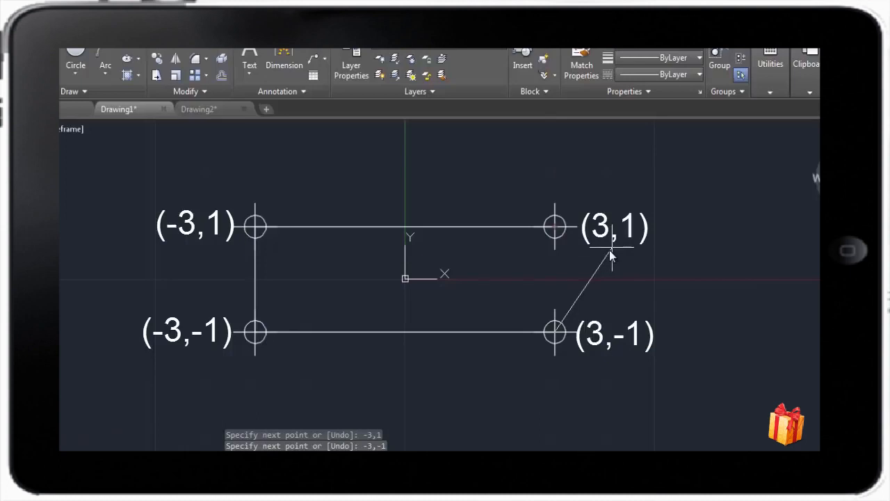
type("3,1")
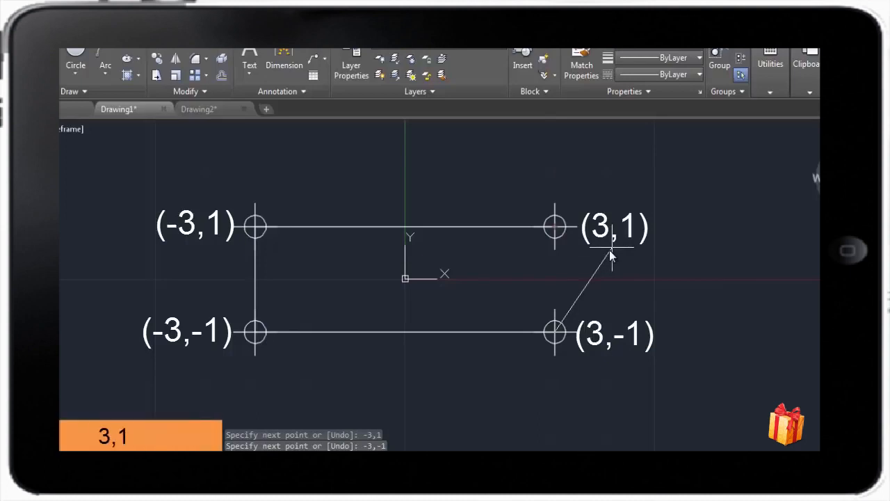
key("Return")
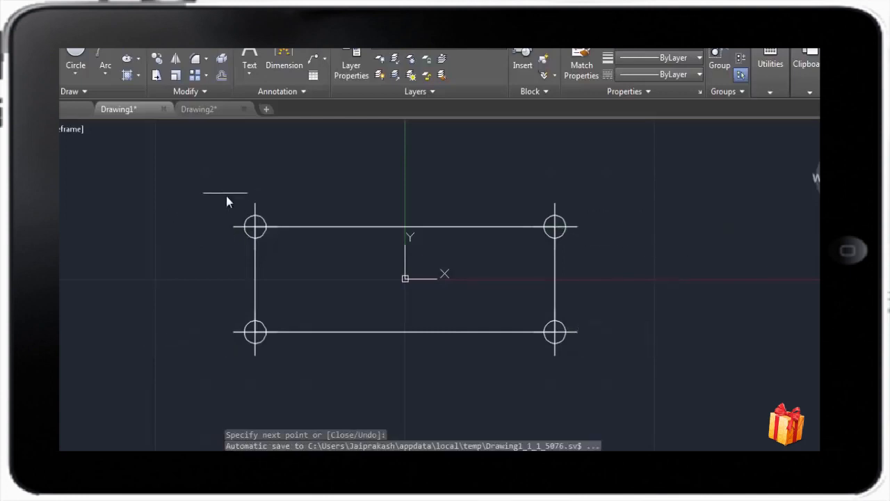
- Erase the rectangle's lines together with the four circle markers at its corners
left_click_drag(226, 196, 606, 372)
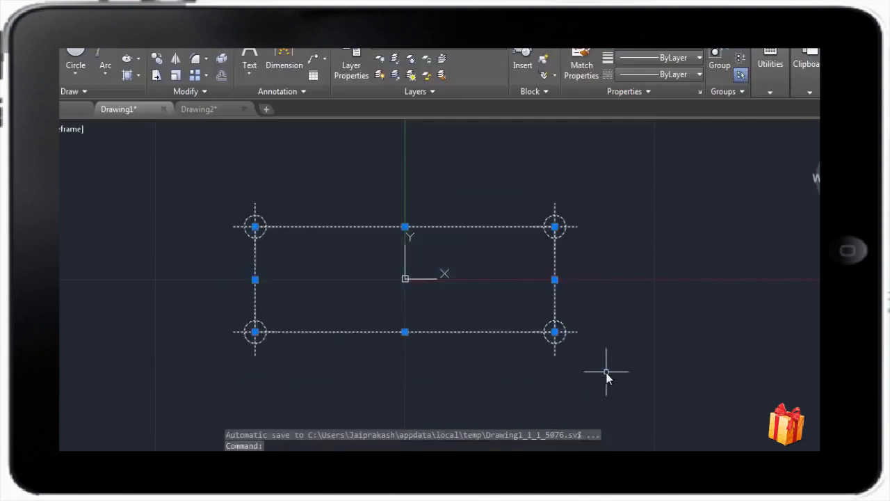
right_click(461, 270)
left_click(473, 267)
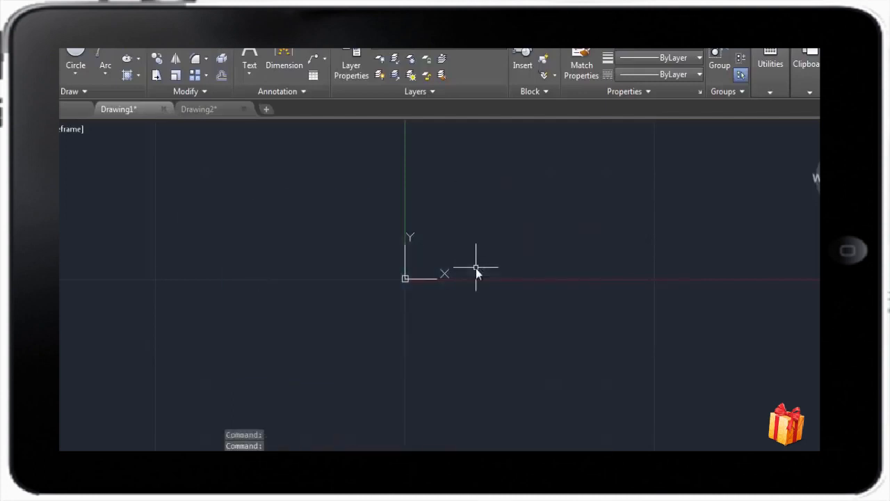
- Draw a single line 6 units long at an angle of 30°, starting just above and right of the origin
mouse_move(480, 239)
middle_mouse_down()
mouse_move(444, 292)
mouse_move(370, 332)
middle_mouse_up()
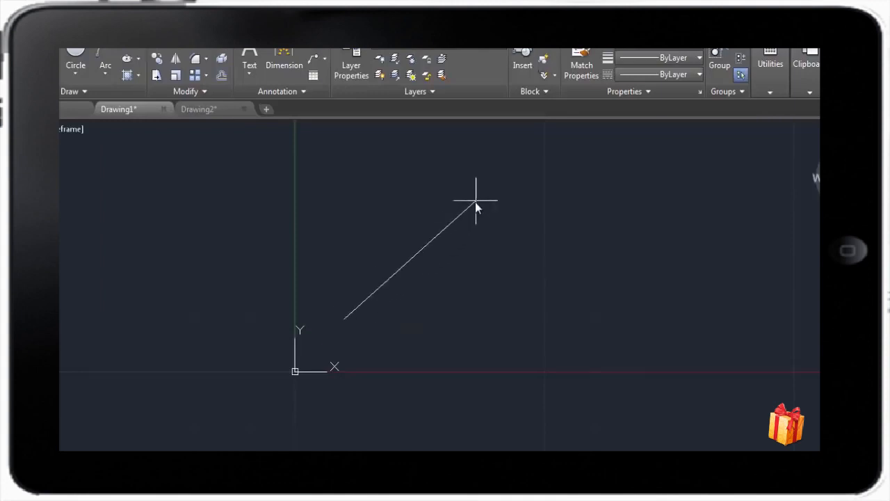
key("Escape")
left_click(488, 203)
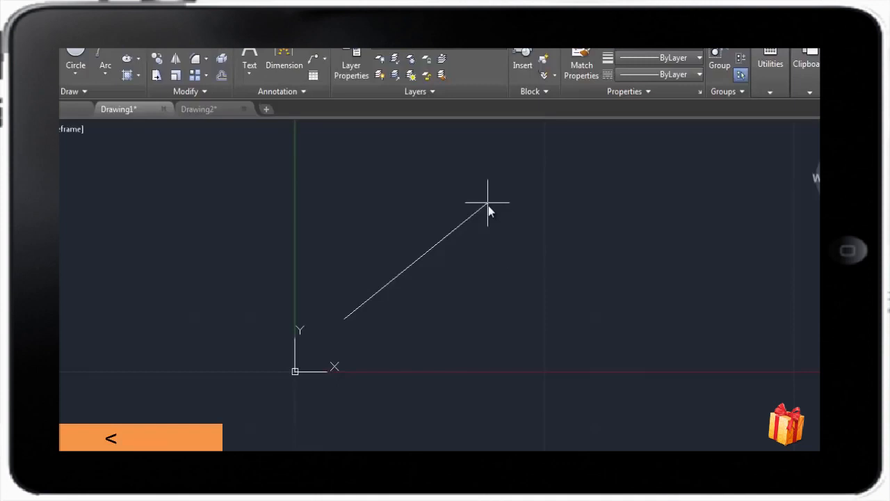
type("30")
key("Return")
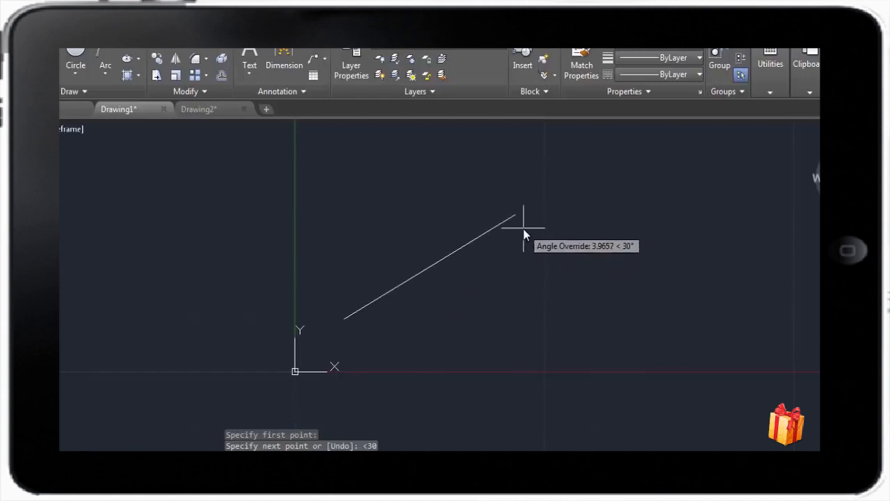
type("6")
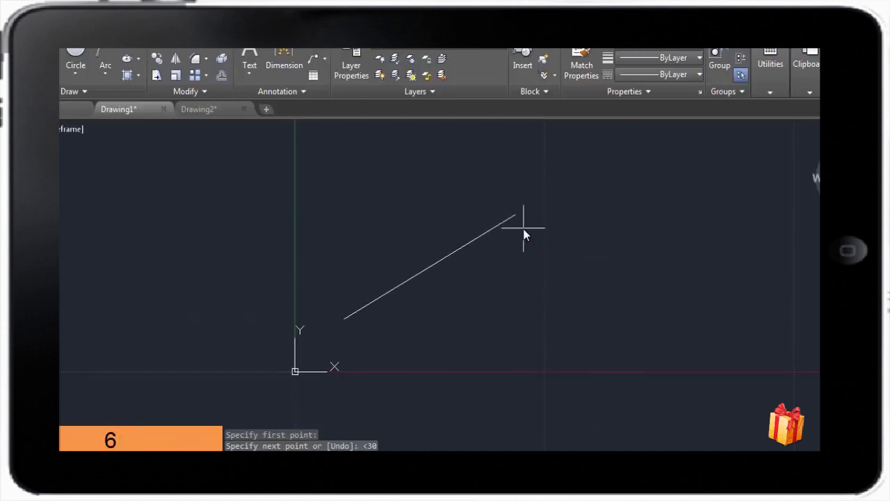
key("Return")
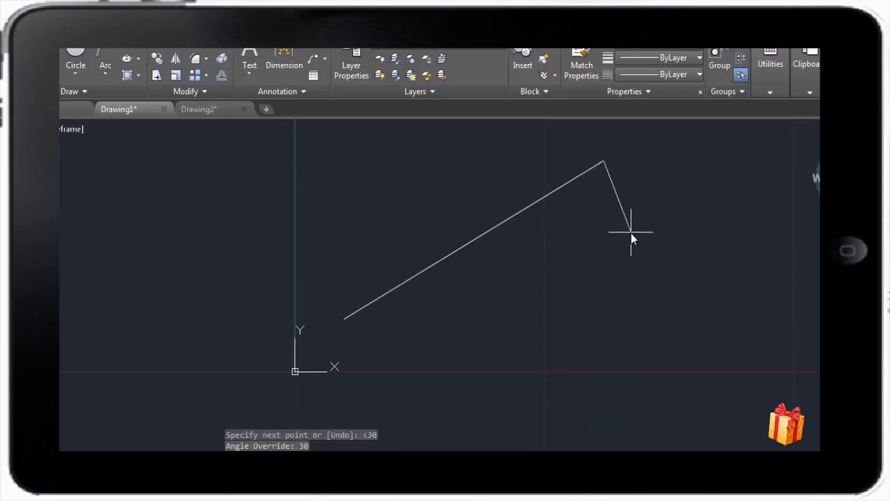
key("Escape")
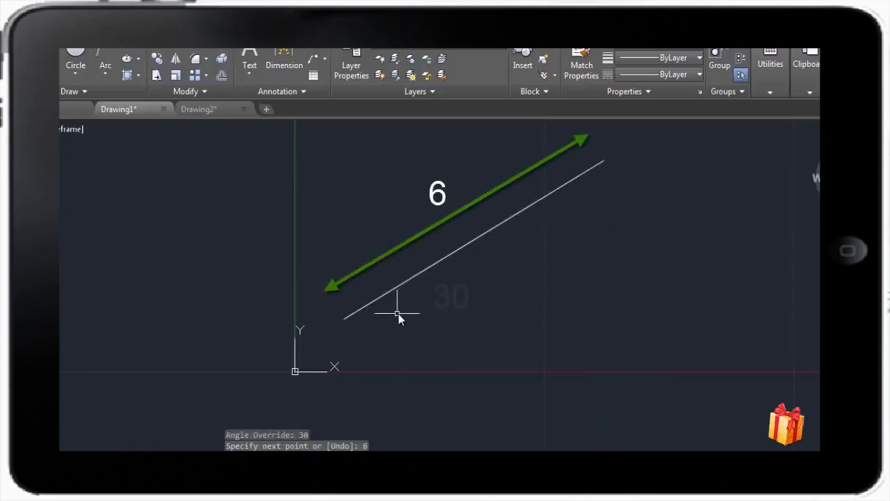